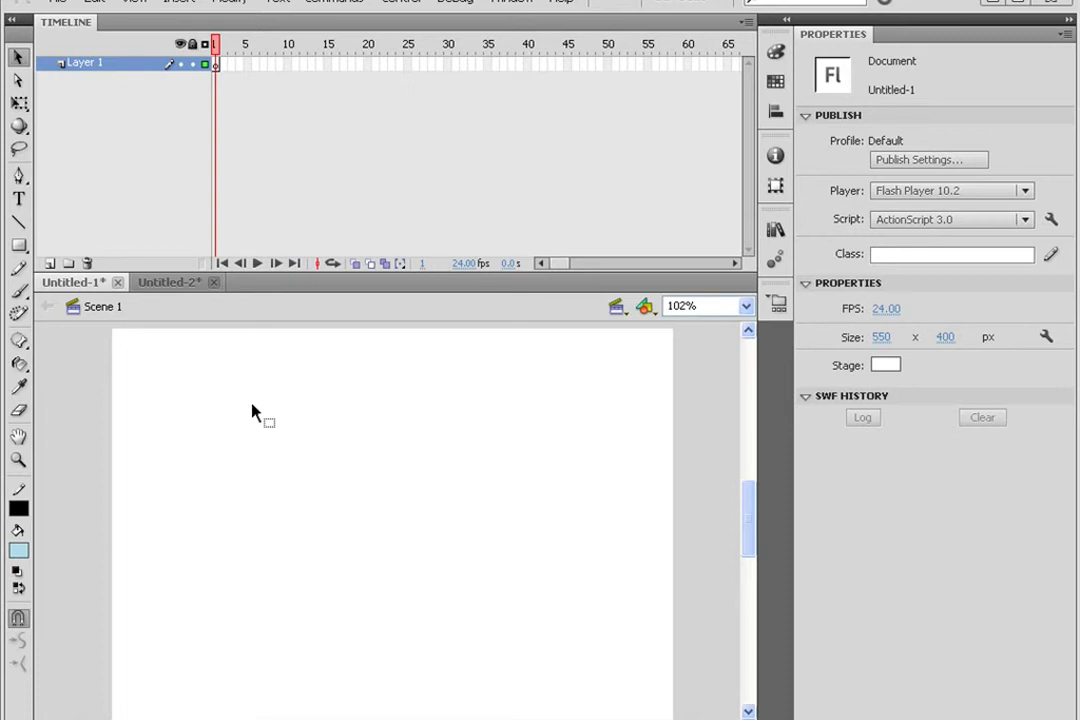
Draw a long horizontal light-blue rectangle with a black outline and add a chain of six bones along its length
click(19, 245)
mouse_move(145, 445)
mouse_down()
mouse_move(400, 482)
mouse_move(565, 492)
mouse_move(575, 480)
mouse_up()
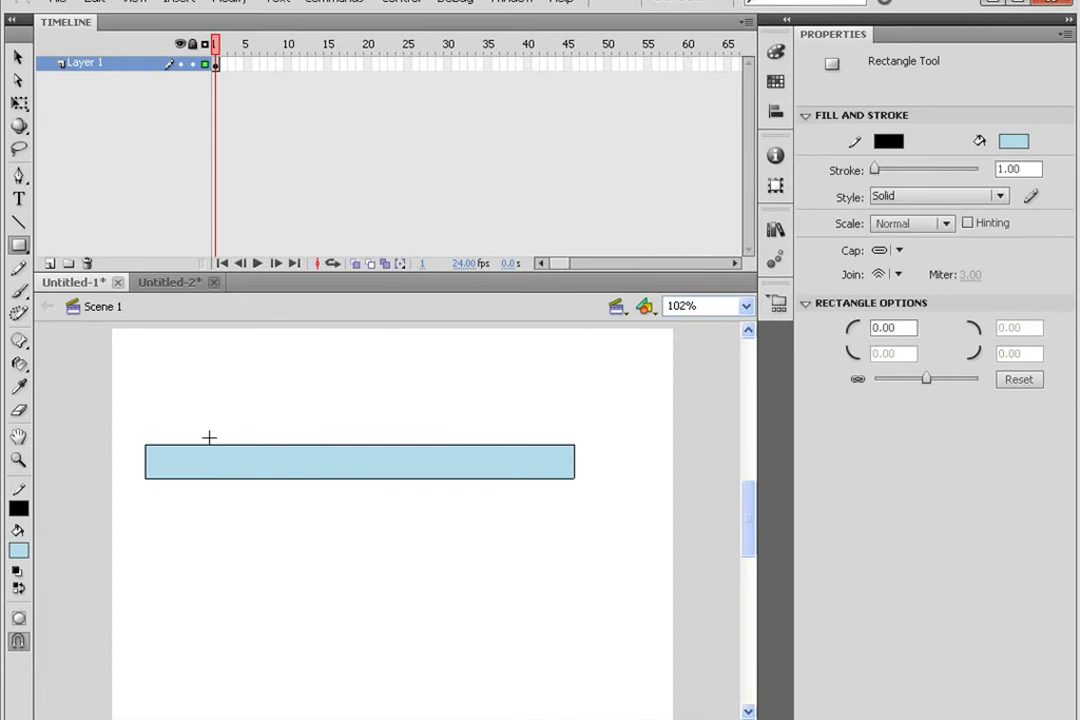
drag(19, 340, 60, 362)
drag(161, 463, 256, 467)
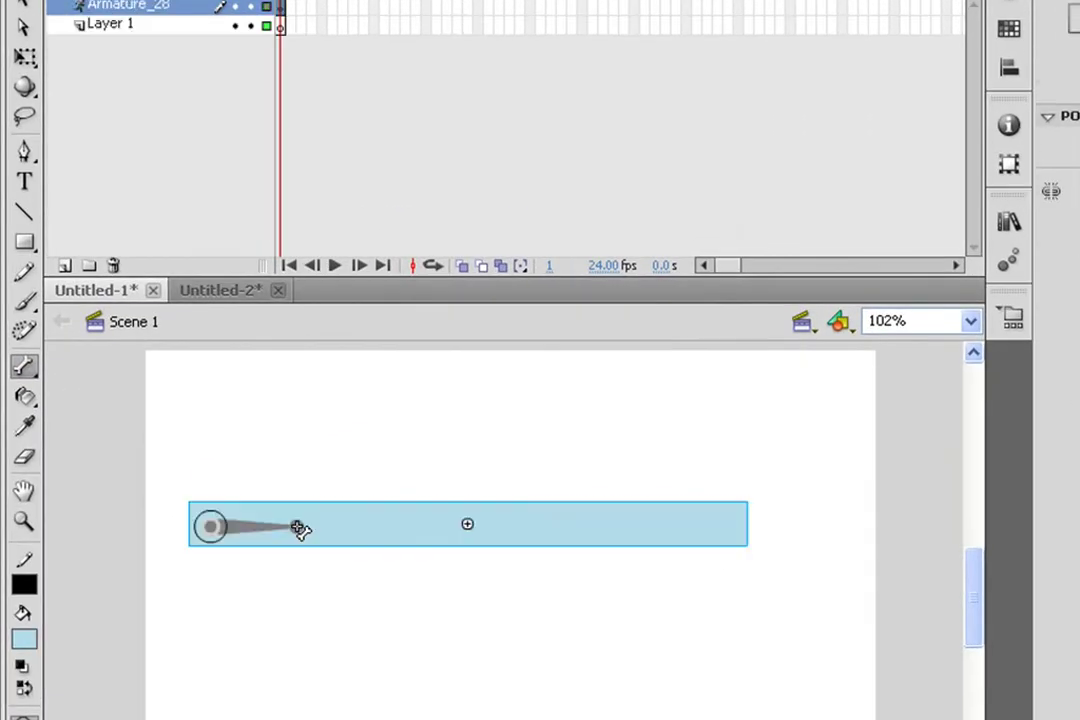
drag(330, 528, 569, 527)
drag(569, 527, 741, 528)
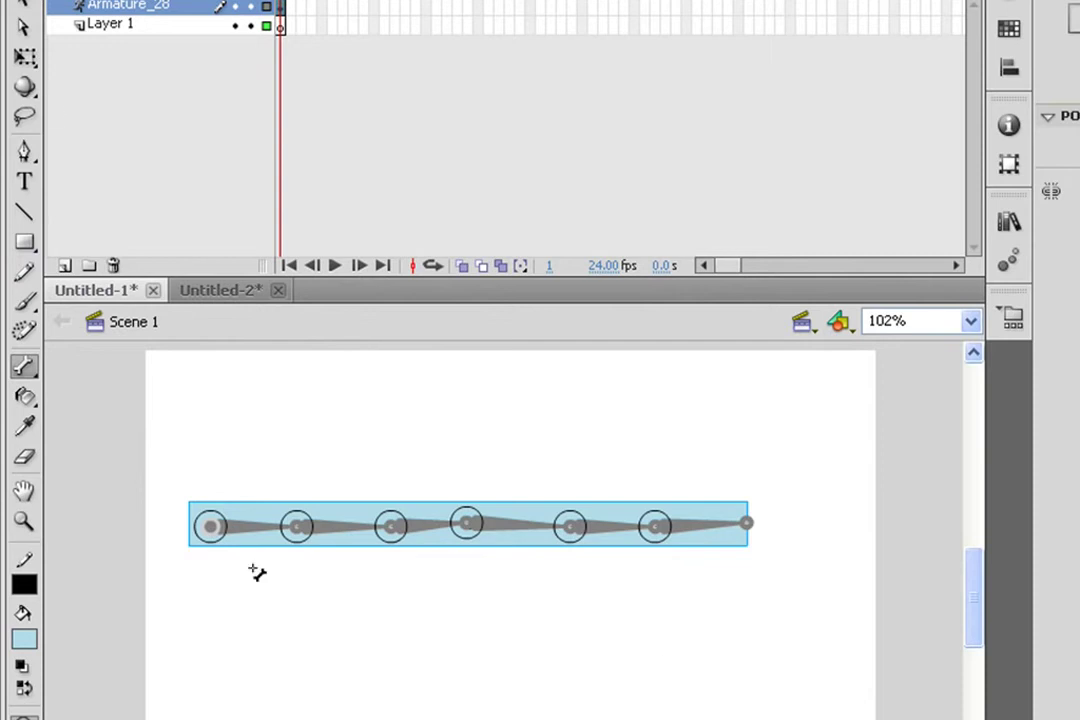
Move the armature by its last bone with the Selection tool, leaving the chain almost straight
click(22, 6)
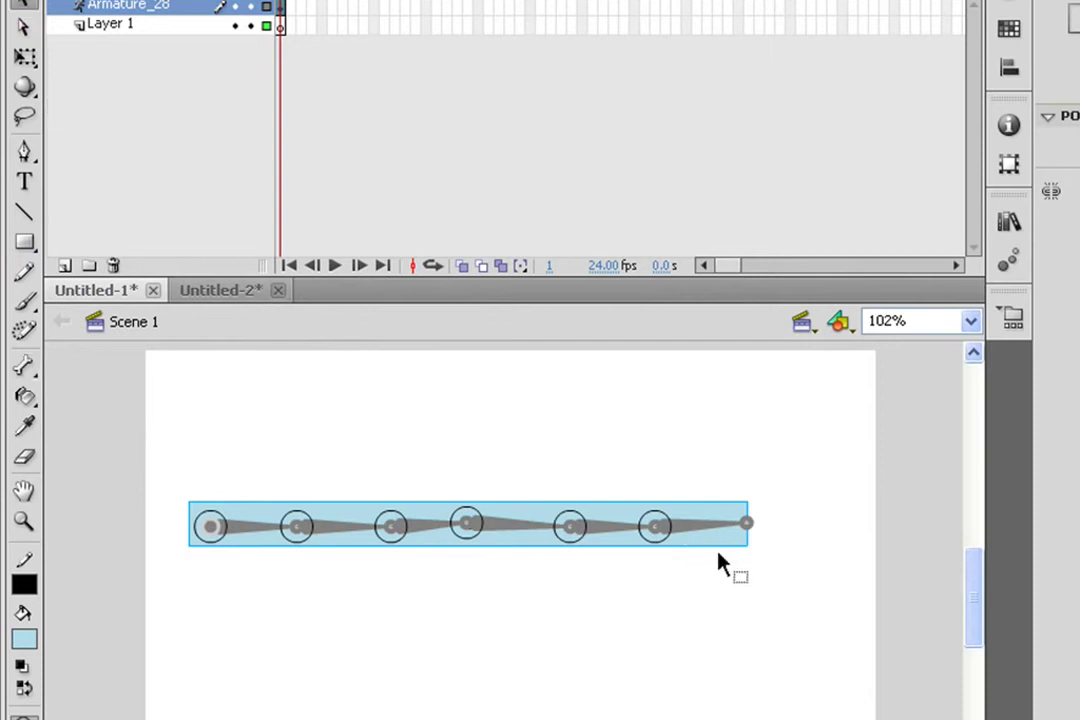
drag(750, 528, 837, 528)
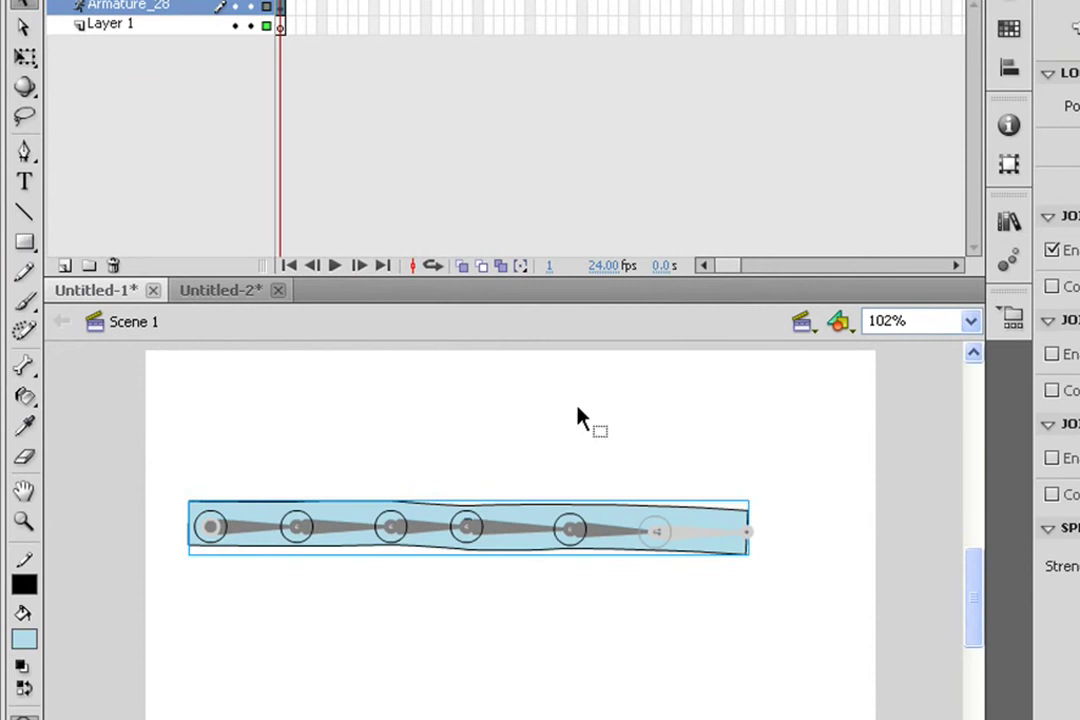
drag(762, 545, 758, 540)
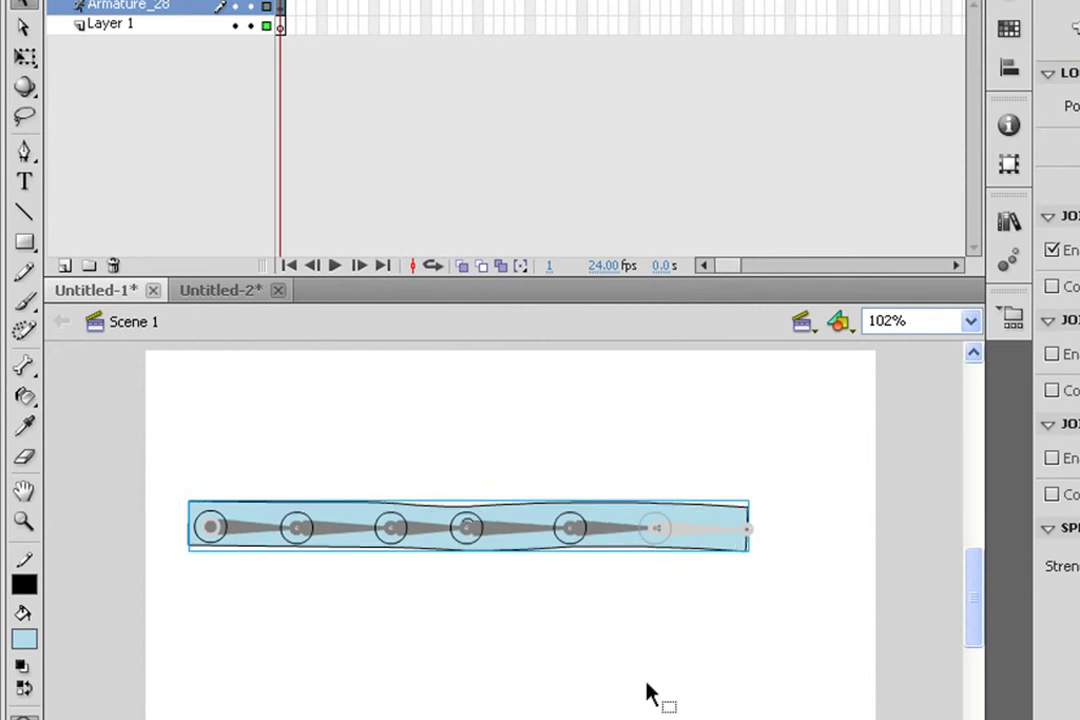
Pin the tail joint of the fifth bone, try moving the neighbouring bones around it, and unpin the joint
click(641, 535)
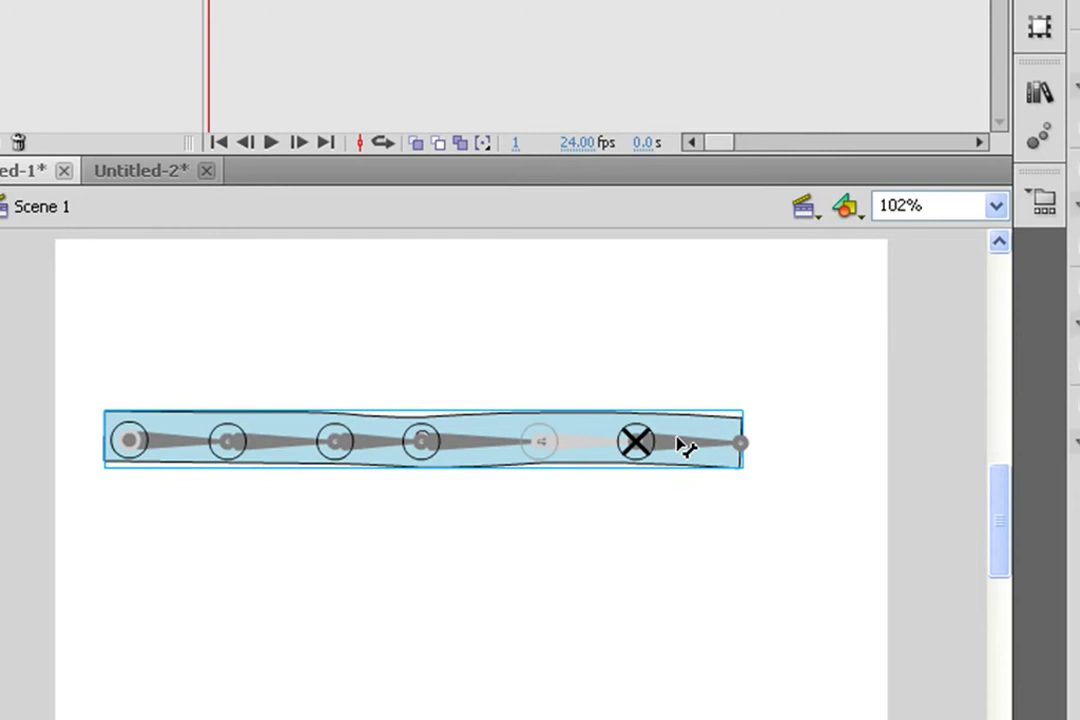
drag(710, 447, 747, 446)
mouse_move(482, 453)
mouse_down()
mouse_move(489, 559)
mouse_move(489, 378)
mouse_move(505, 570)
mouse_move(489, 385)
mouse_move(490, 440)
mouse_up()
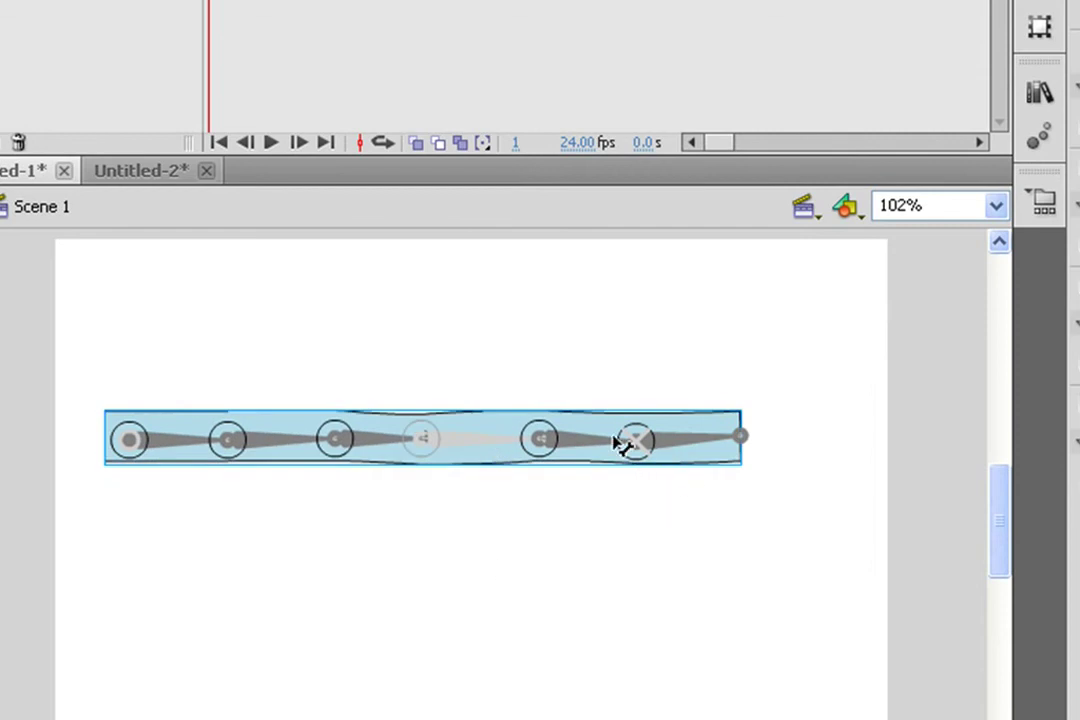
click(620, 443)
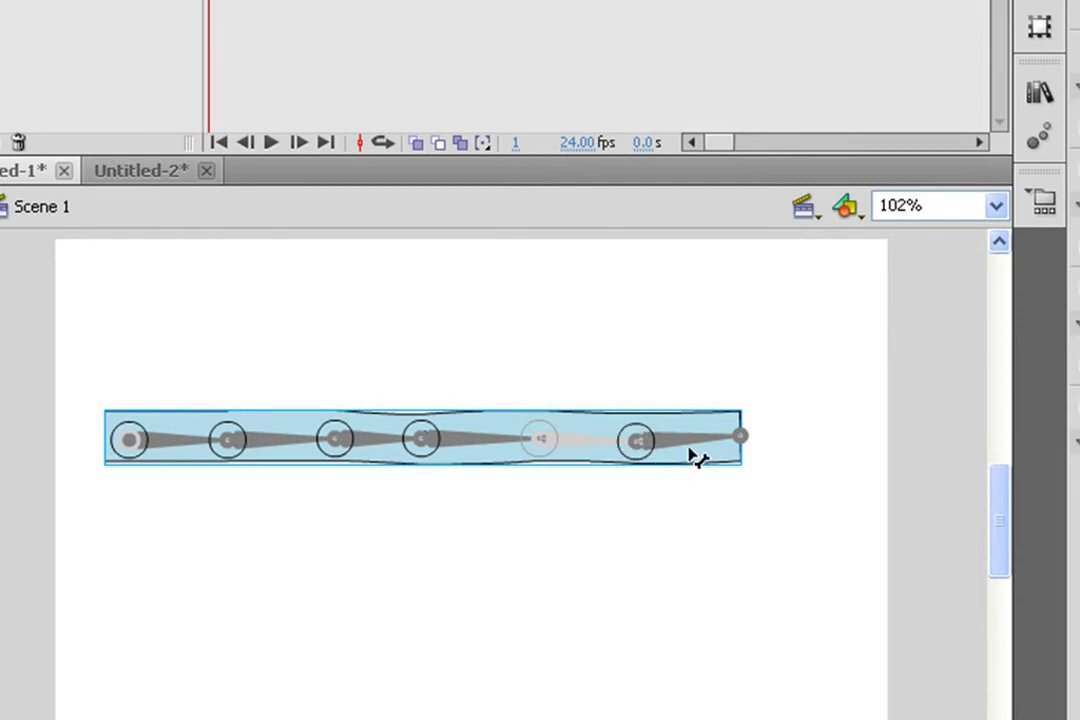
Pin the tail of the last bone, try moving the fifth bone, and unpin it before moving the last bone again
drag(698, 443, 738, 448)
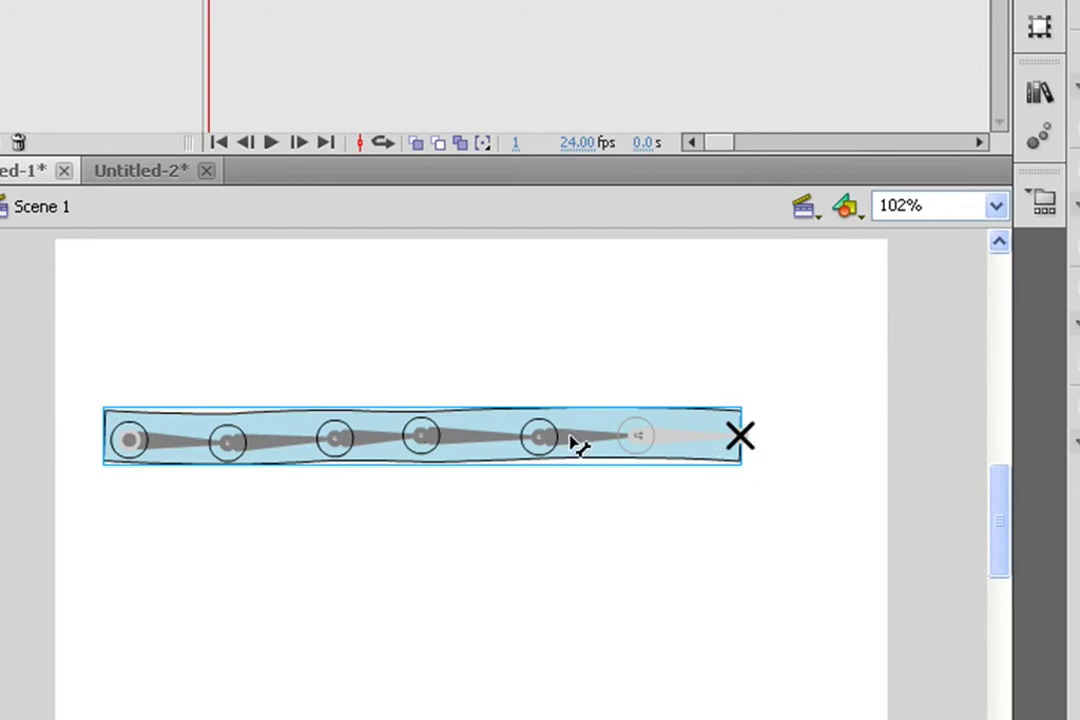
drag(574, 440, 525, 420)
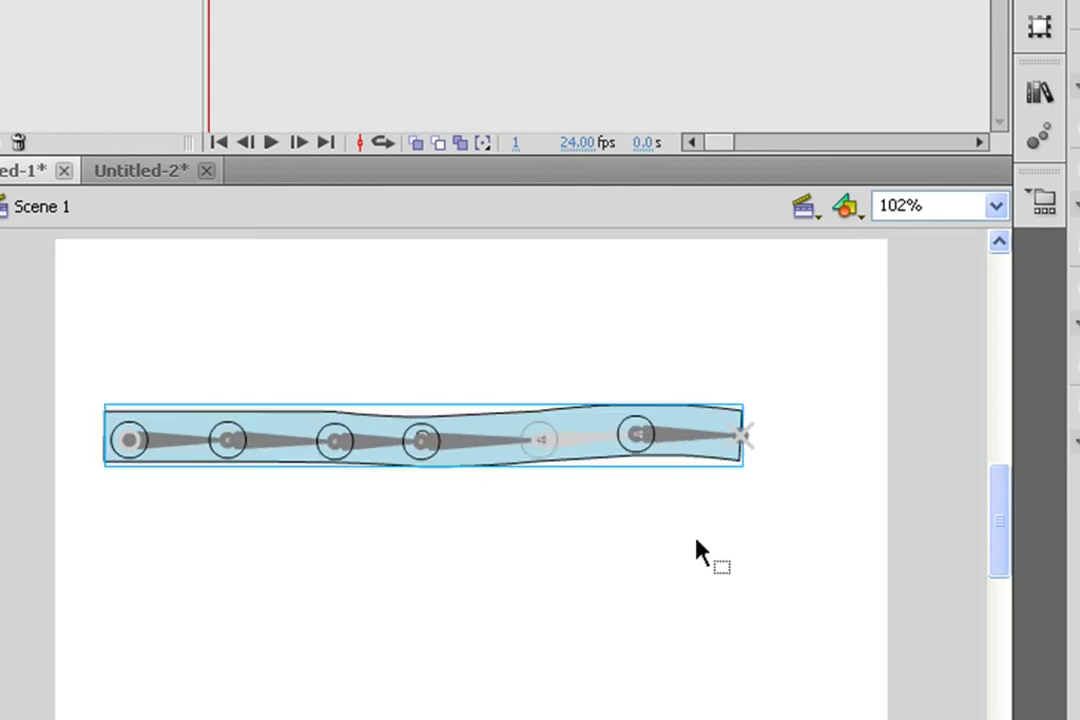
click(740, 436)
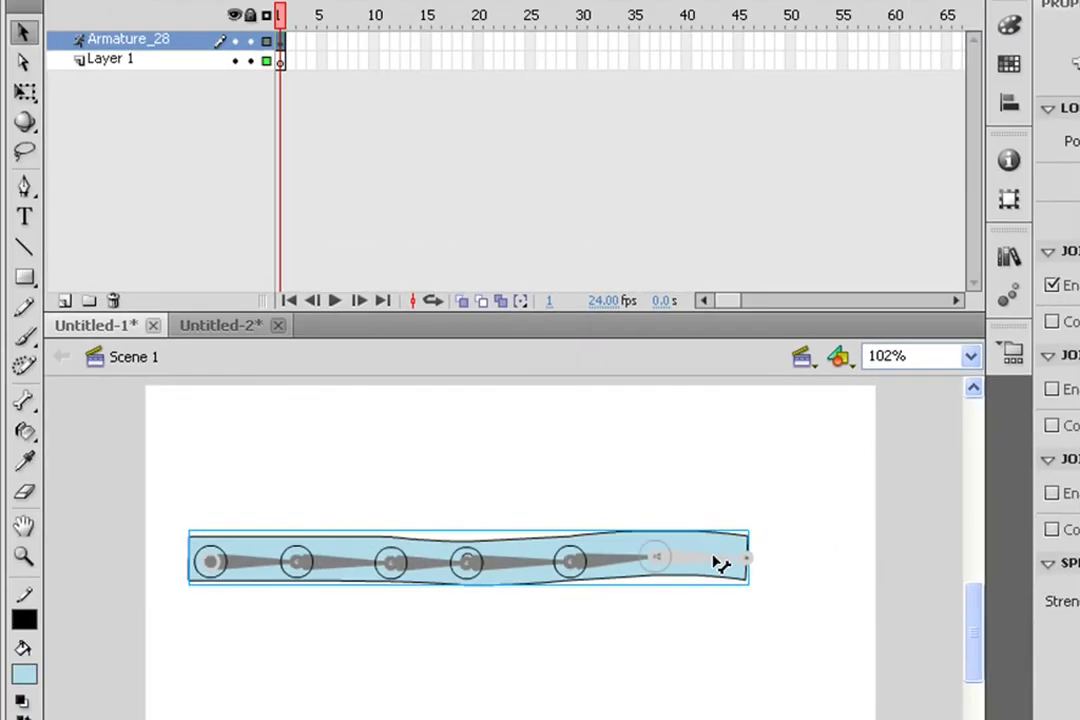
drag(720, 565, 822, 632)
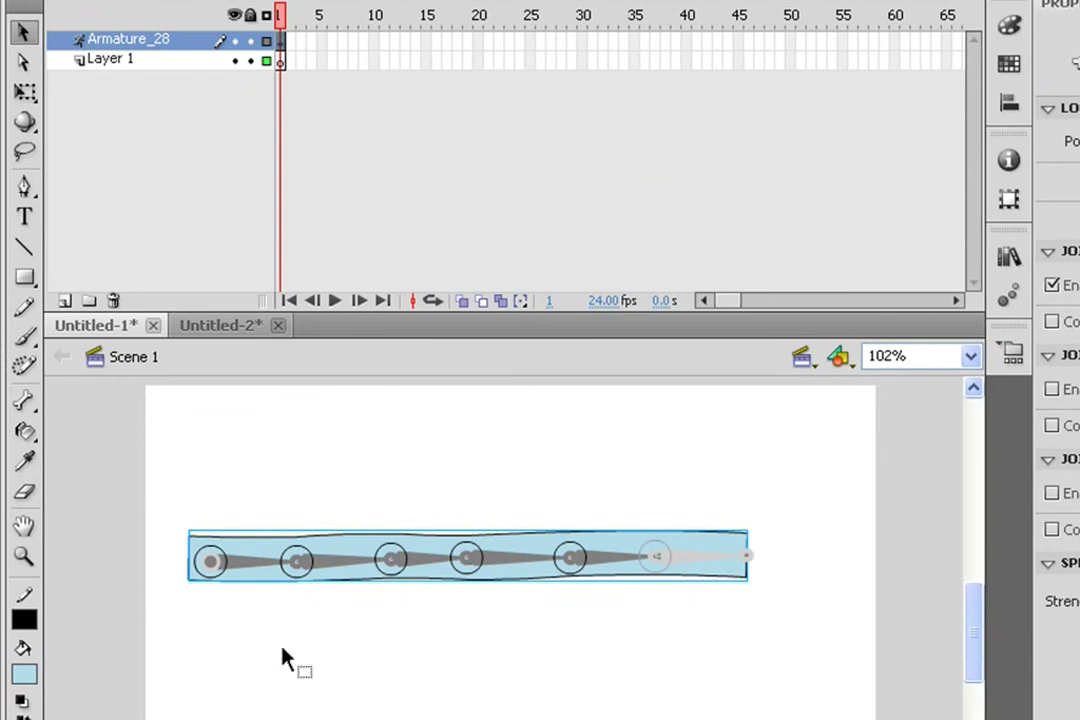
Examine with the Bind tool which outline control points are bound to each bone in the chain
click(25, 400)
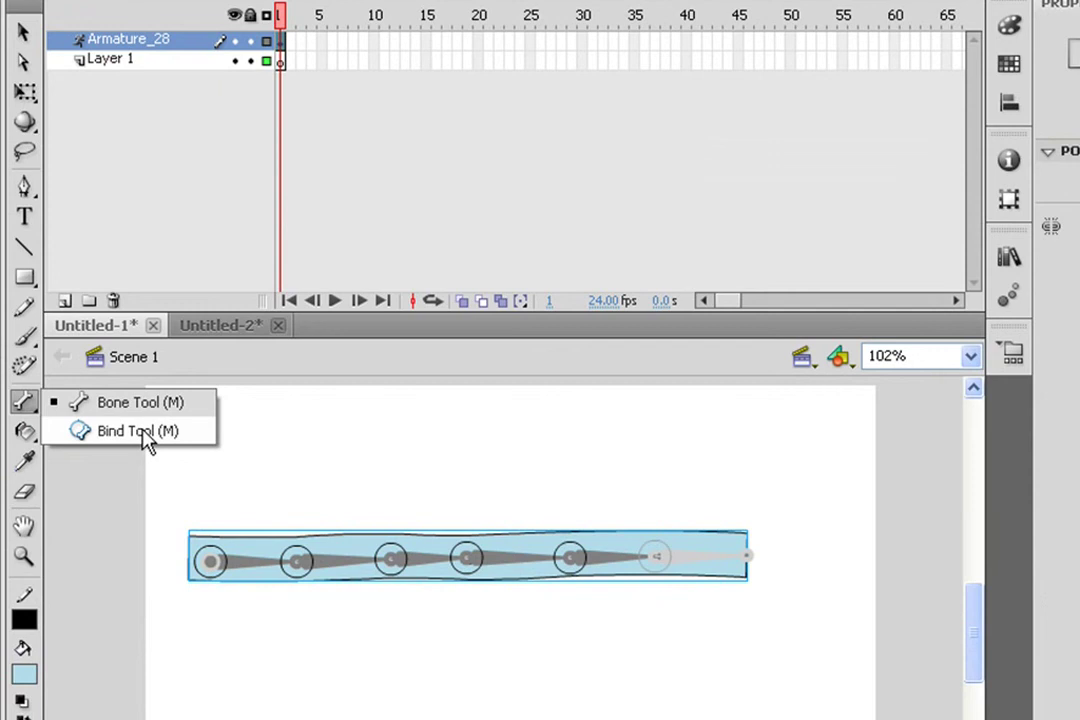
click(140, 431)
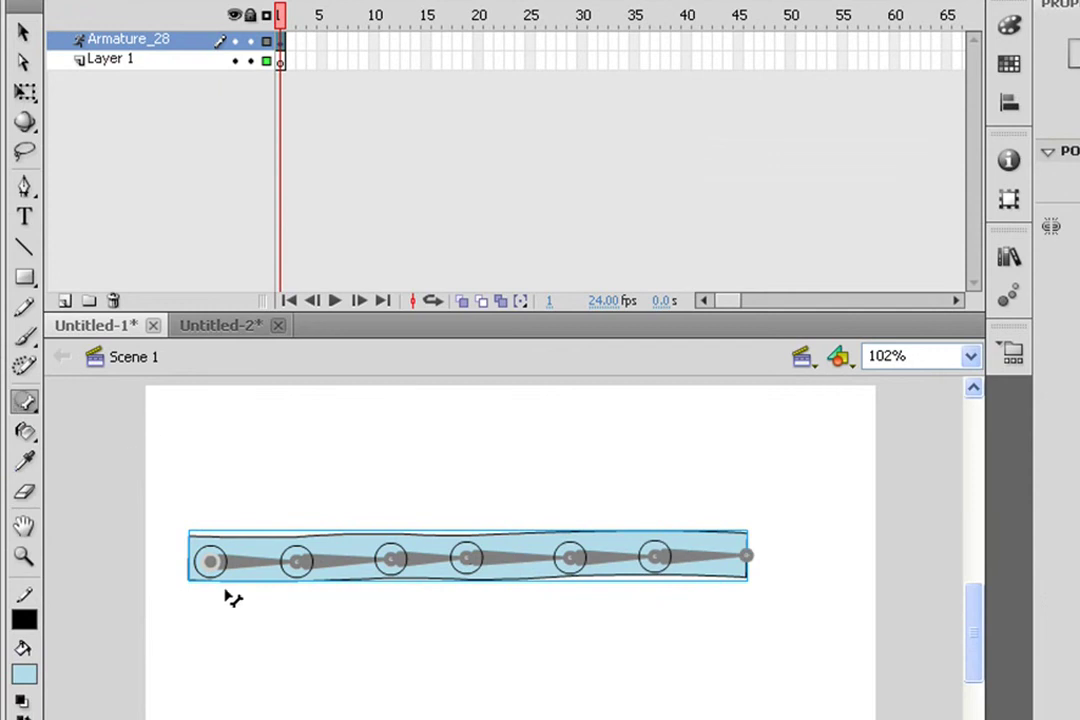
click(259, 568)
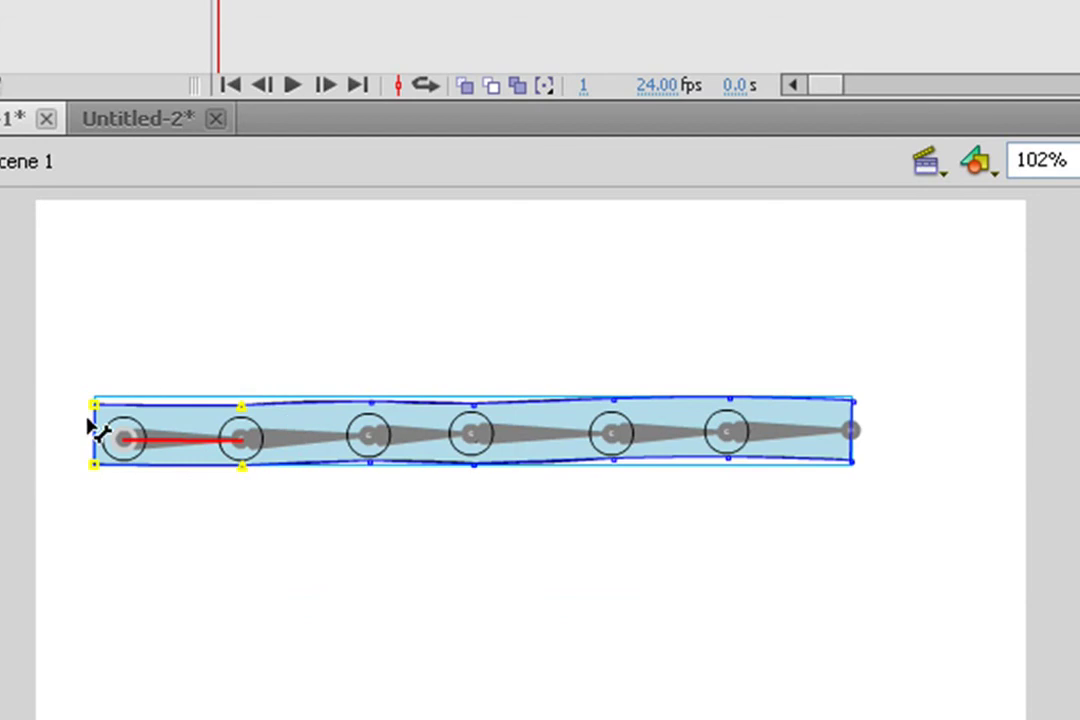
click(297, 448)
click(427, 436)
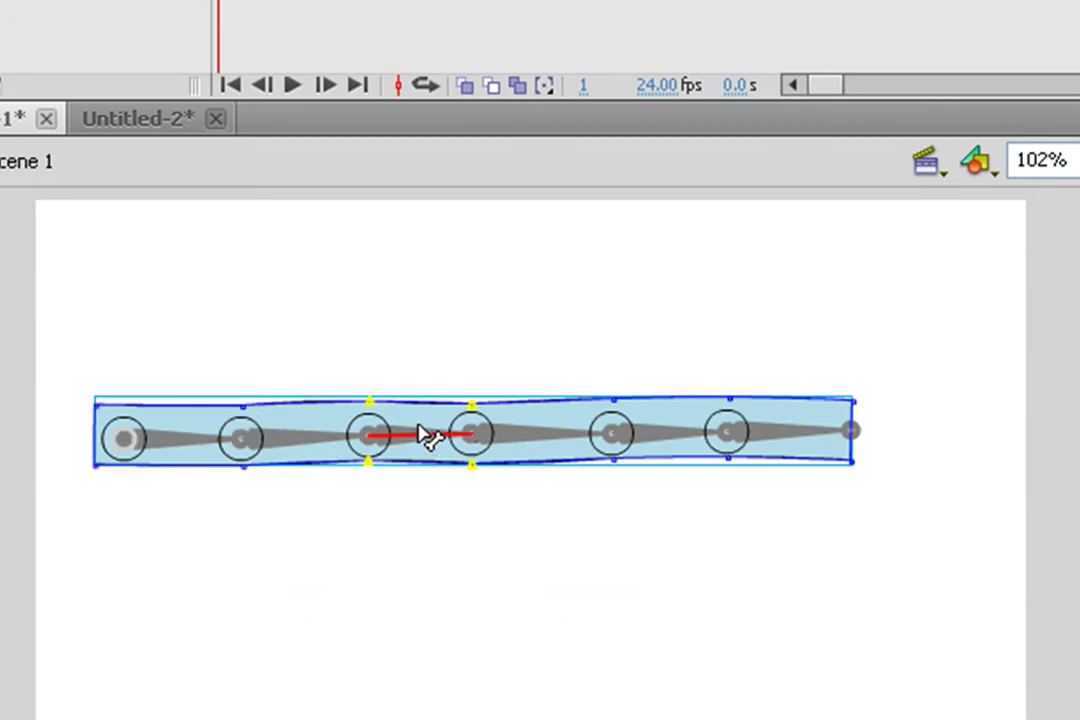
click(531, 445)
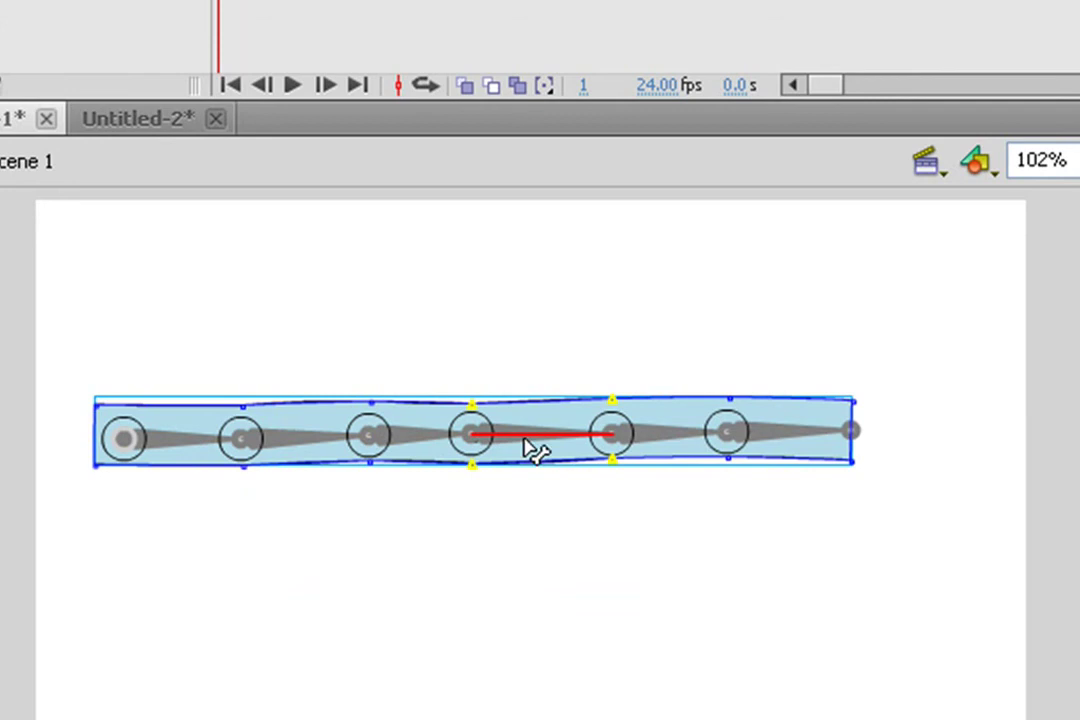
click(690, 435)
click(803, 435)
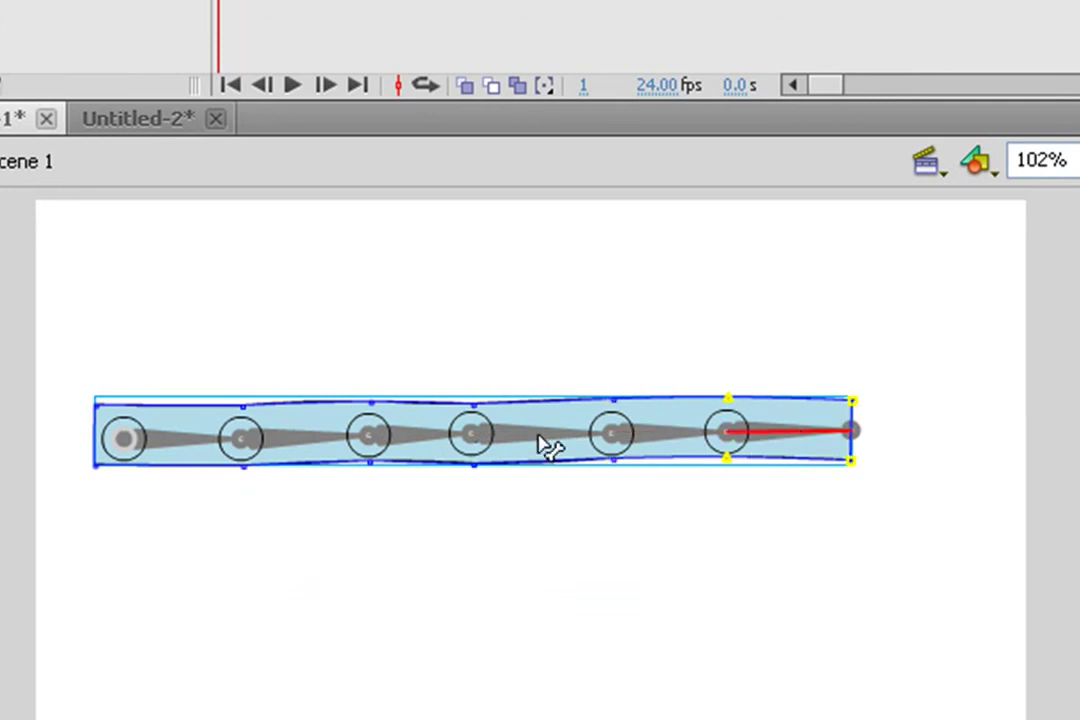
Unbind the upper and lower control points at the joint between the first and second bones from both of those bones
click(166, 440)
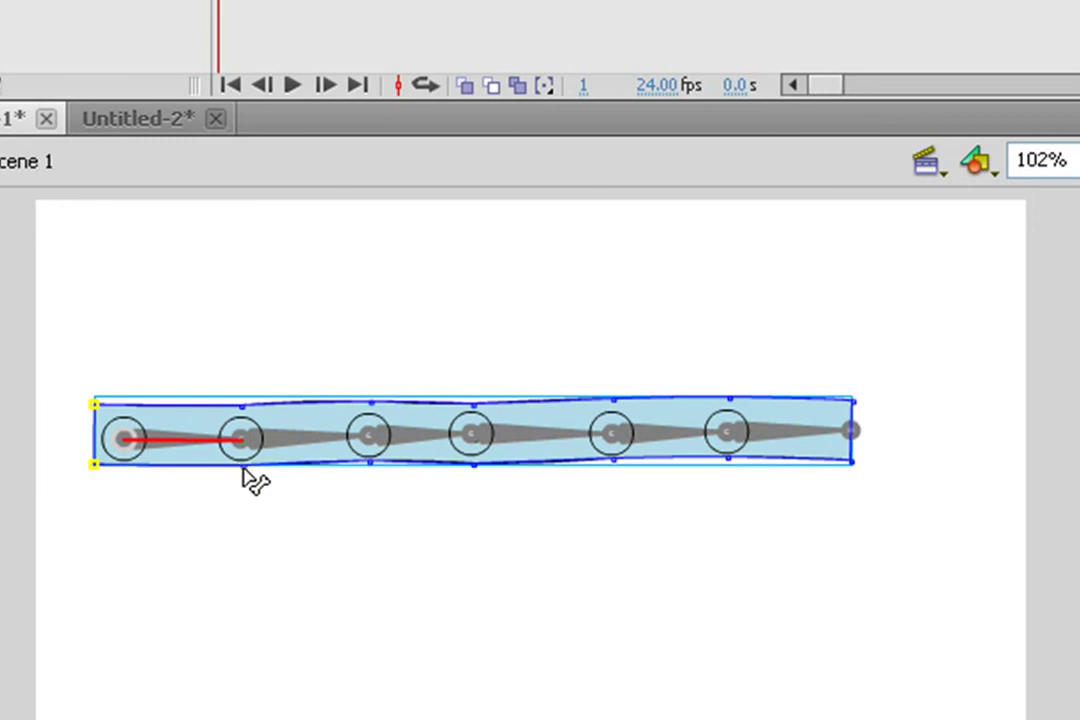
click(325, 441)
click(175, 443)
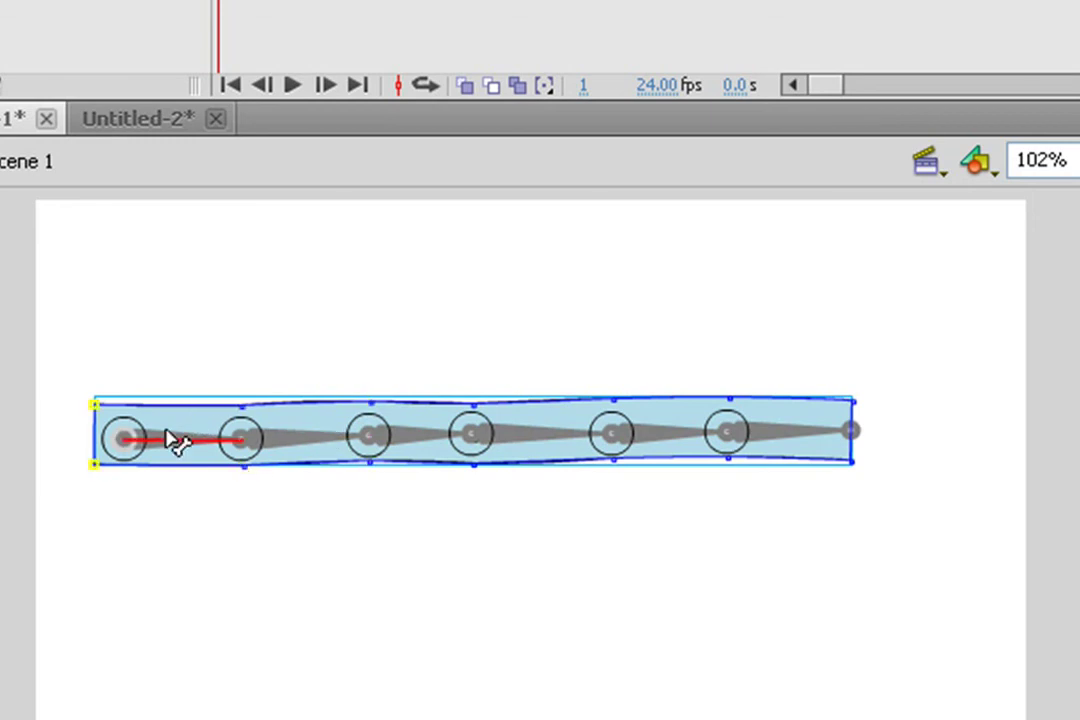
click(307, 442)
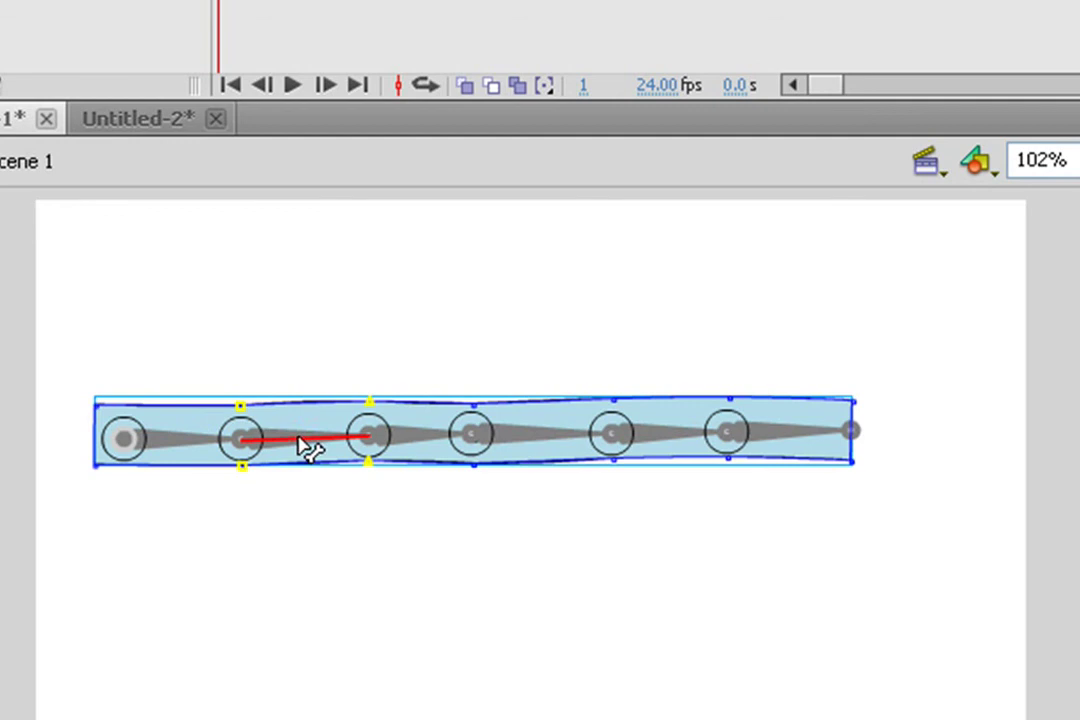
ctrl+click(242, 408)
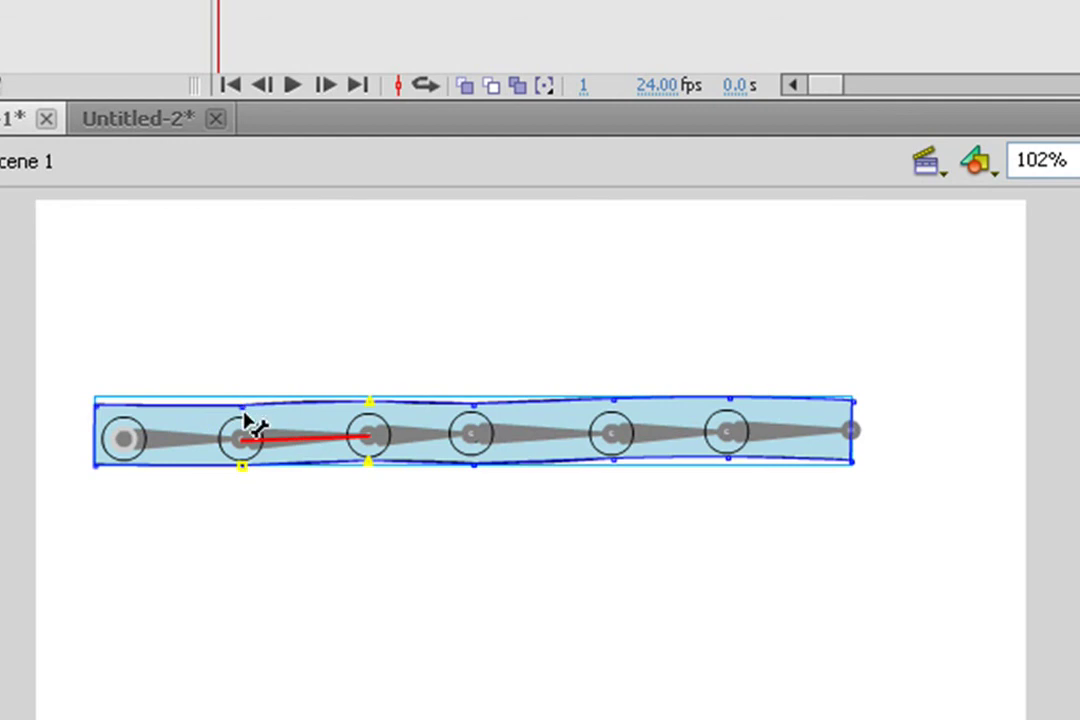
ctrl+click(243, 467)
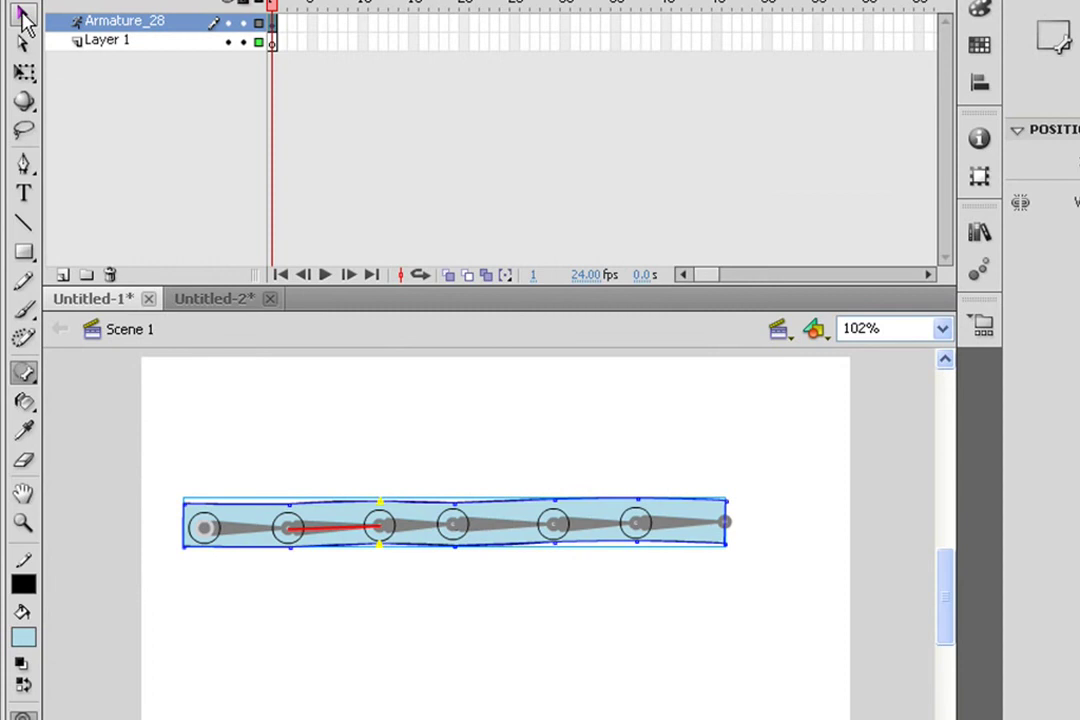
Test the changed binding by moving the chain's end up and far down, and bring the armature back to nearly horizontal
click(22, 18)
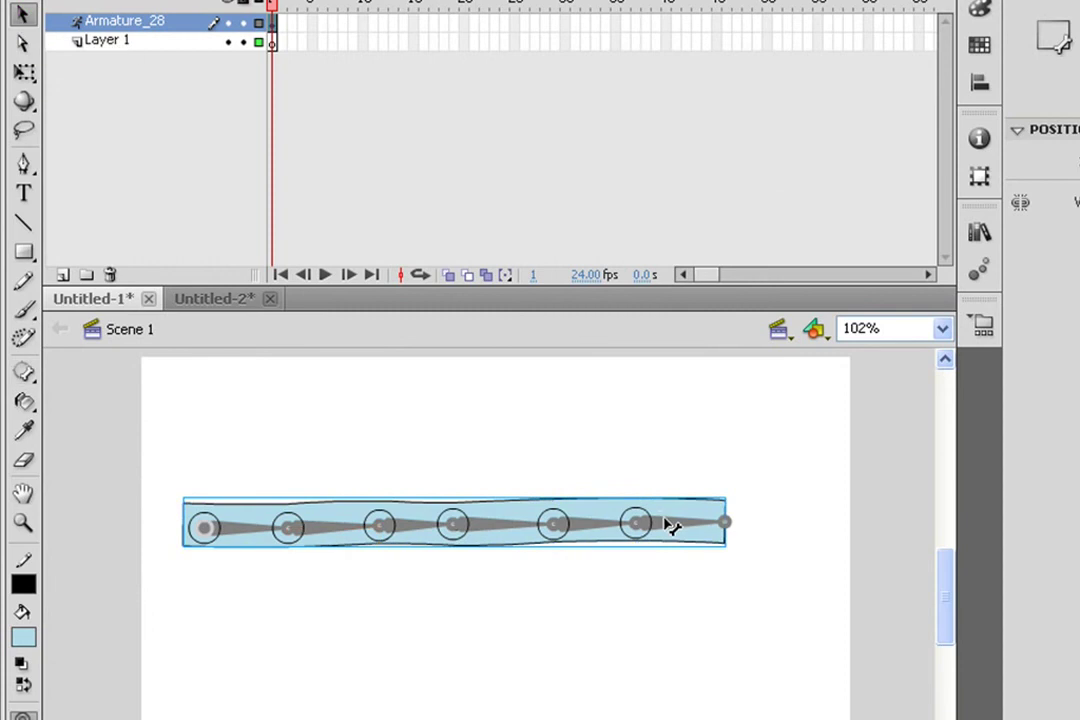
drag(672, 527, 723, 507)
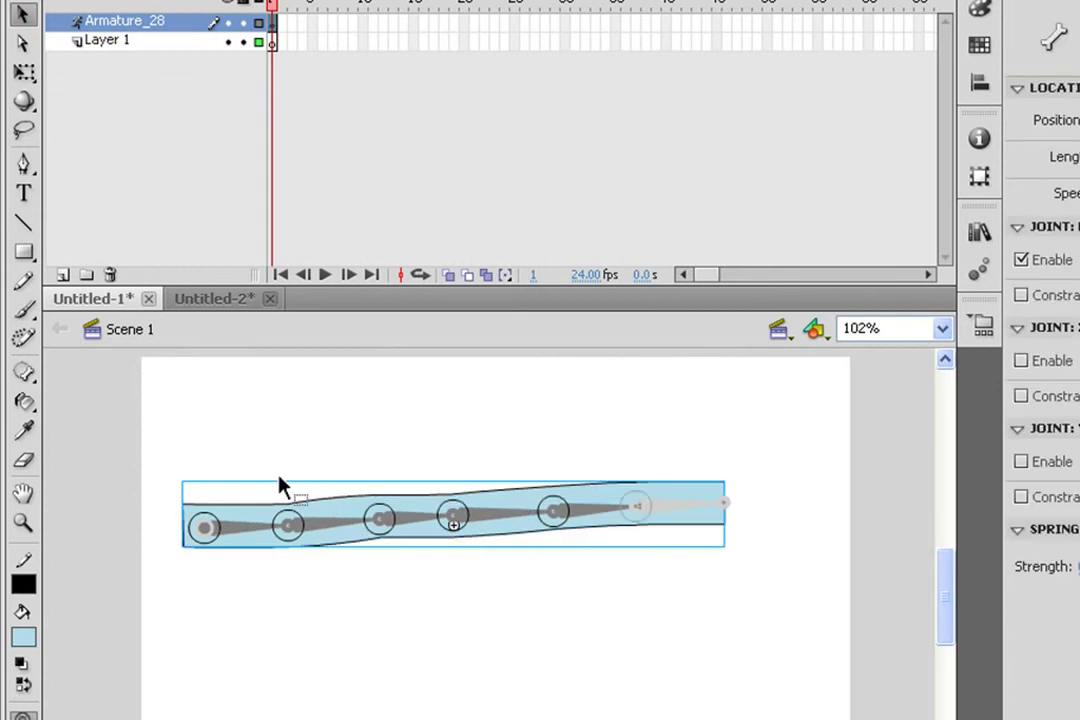
drag(692, 513, 728, 538)
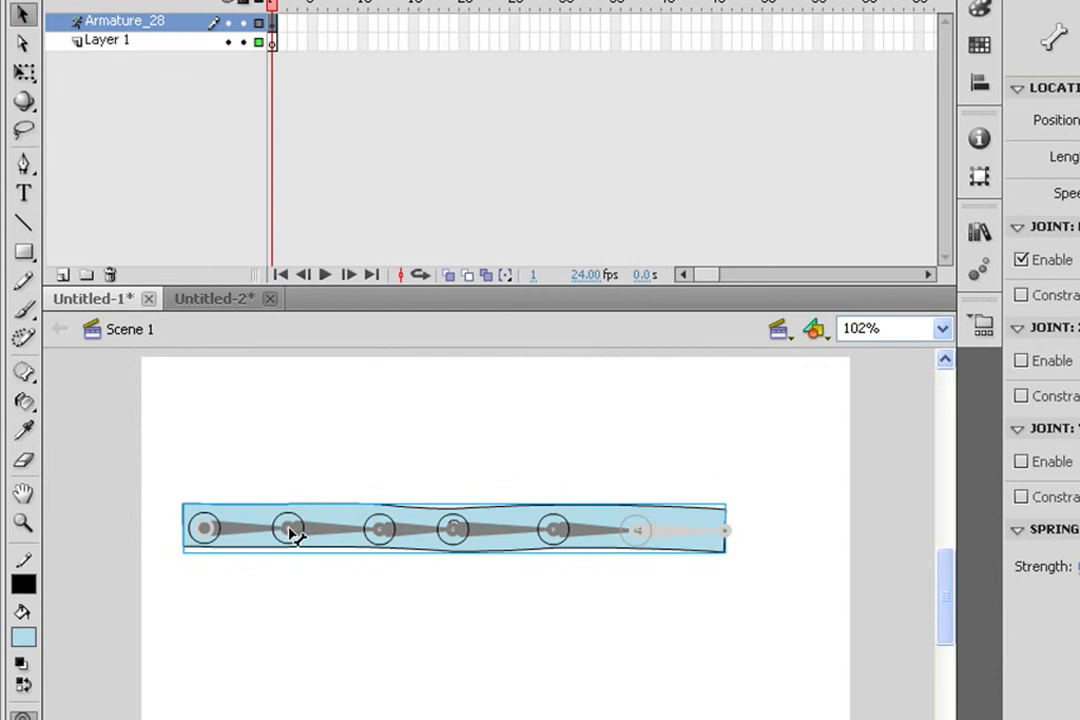
drag(645, 535, 545, 719)
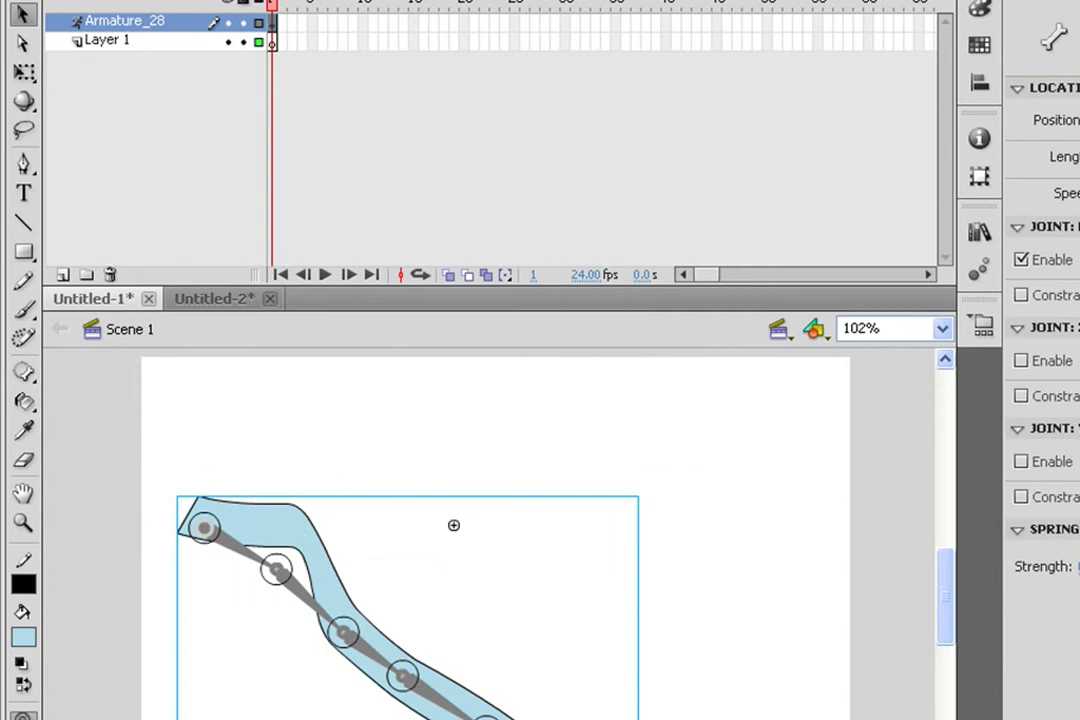
drag(500, 715, 775, 553)
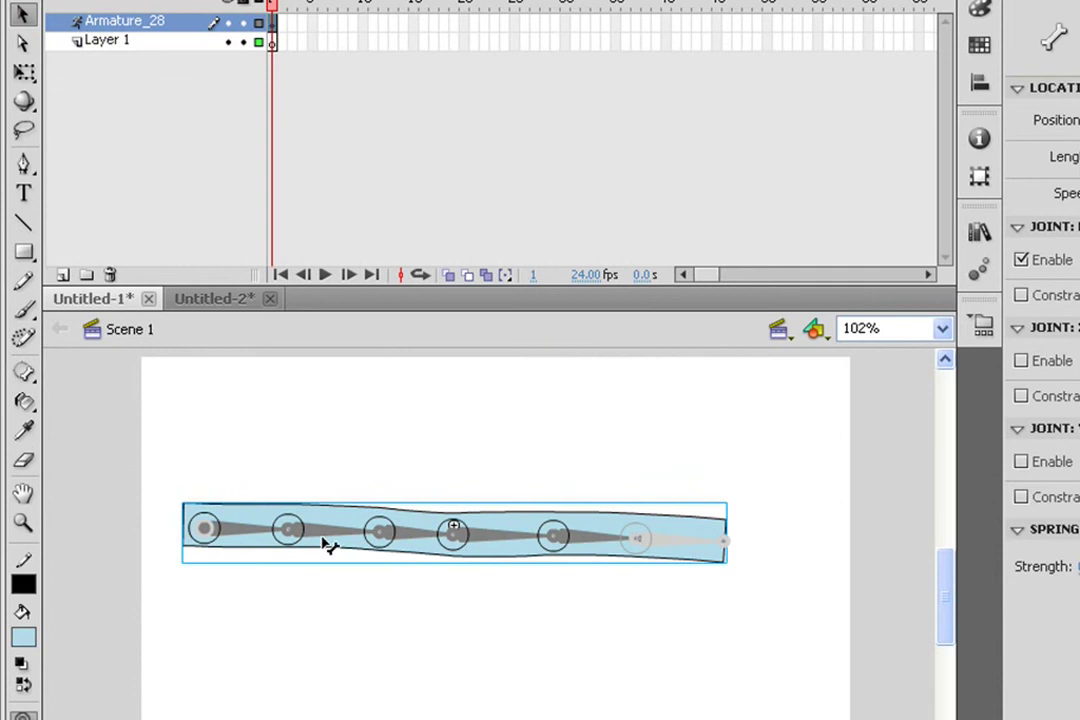
Rebind the control points at the joint between the first two bones to both bones with the Bind tool
click(24, 372)
click(234, 537)
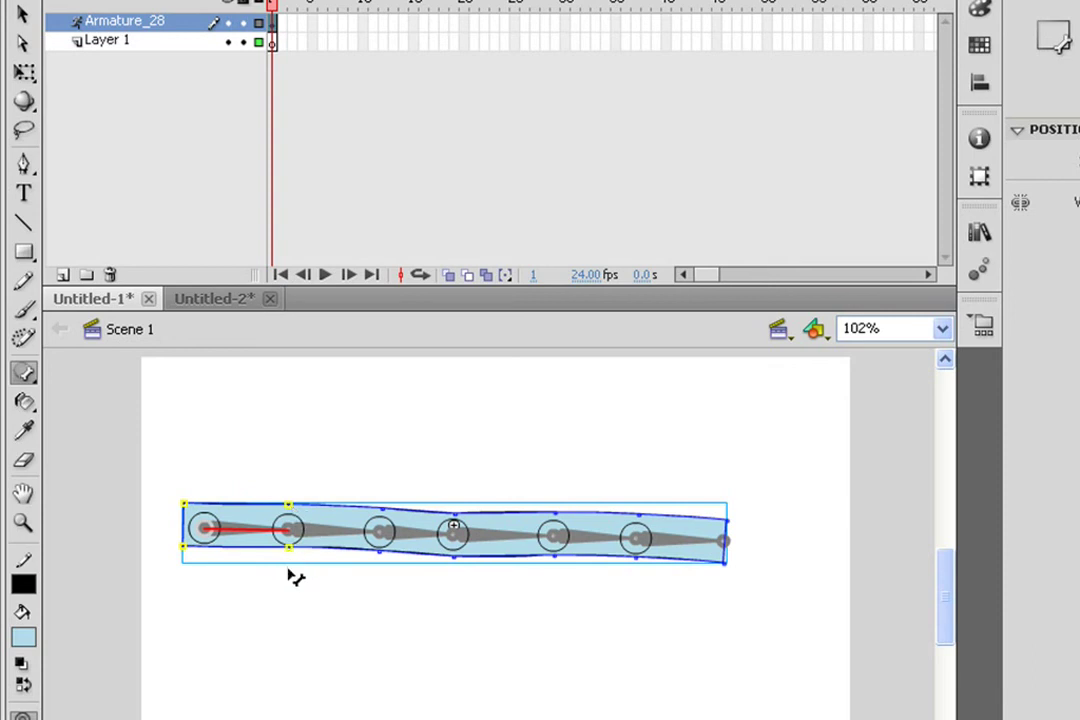
click(341, 538)
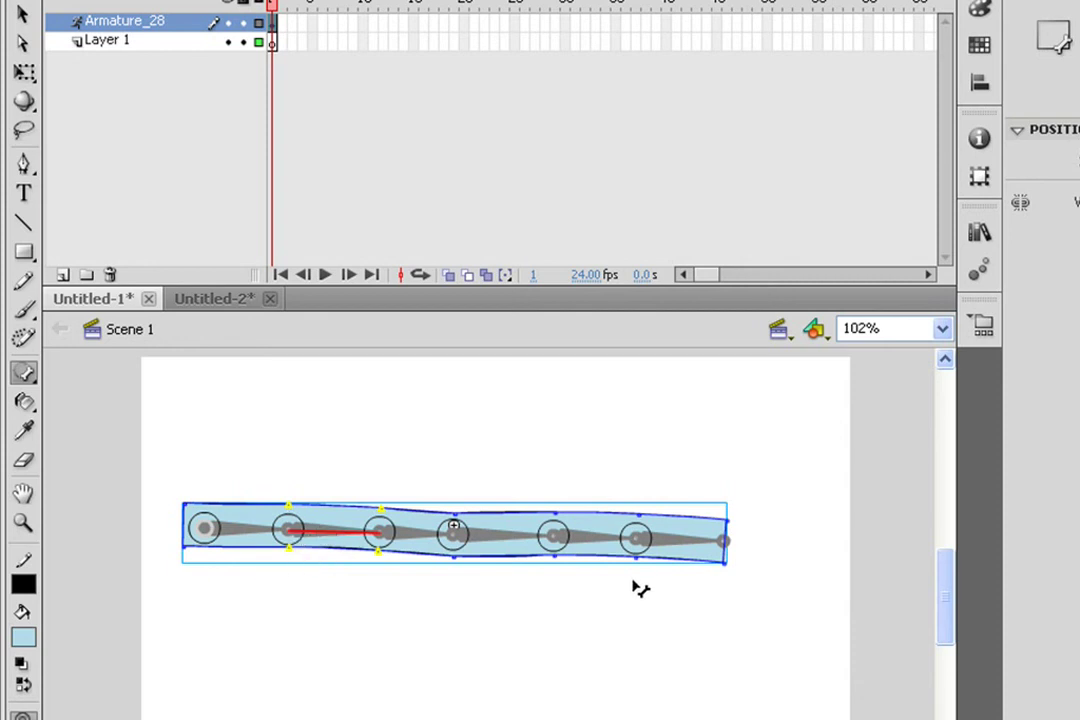
Move the last bone slightly upward with the Selection tool and deselect the armature
click(26, 15)
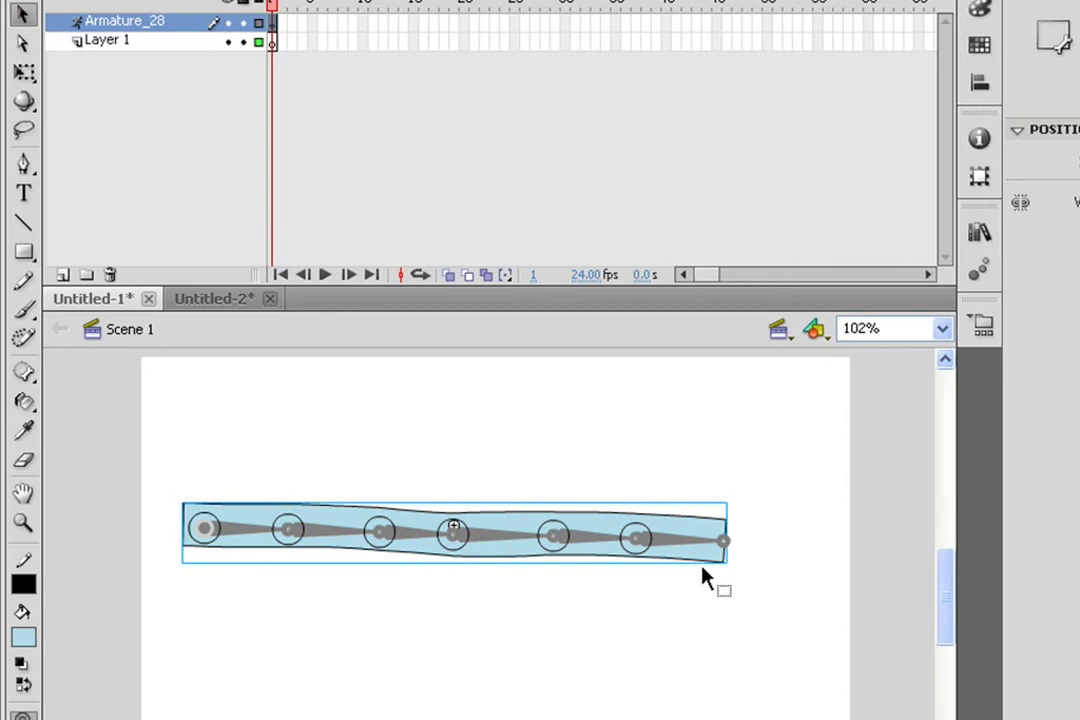
drag(688, 547, 752, 535)
click(718, 650)
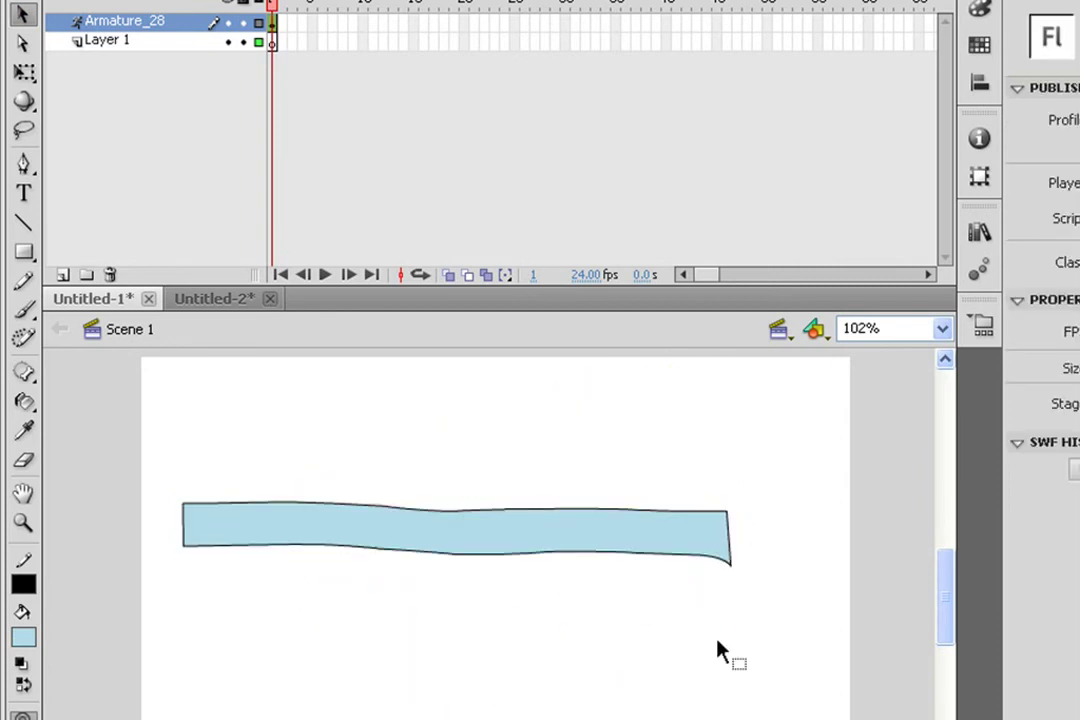